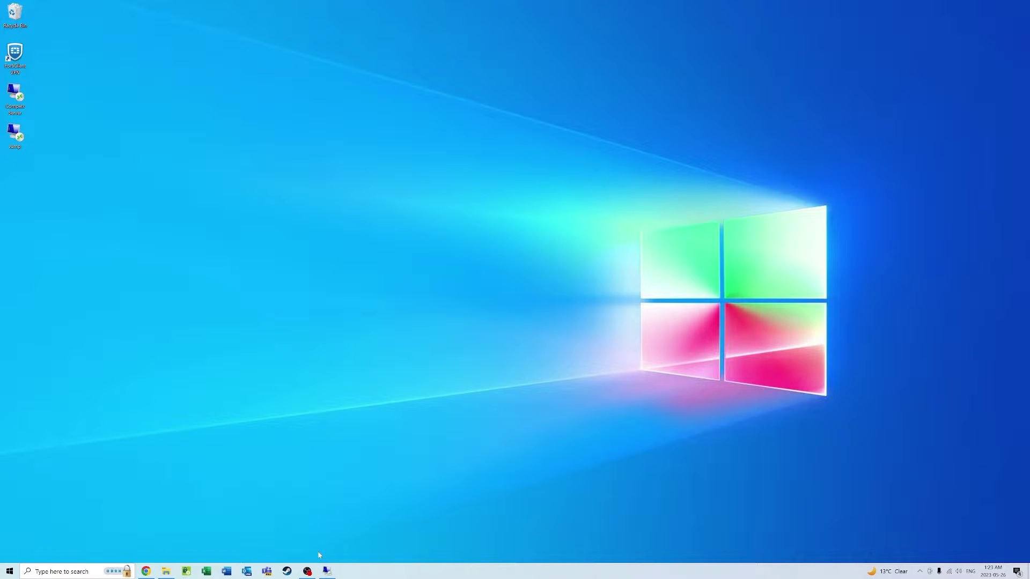
Step: Connect to the remote Windows 11 jump box's full-screen desktop session
click(327, 570)
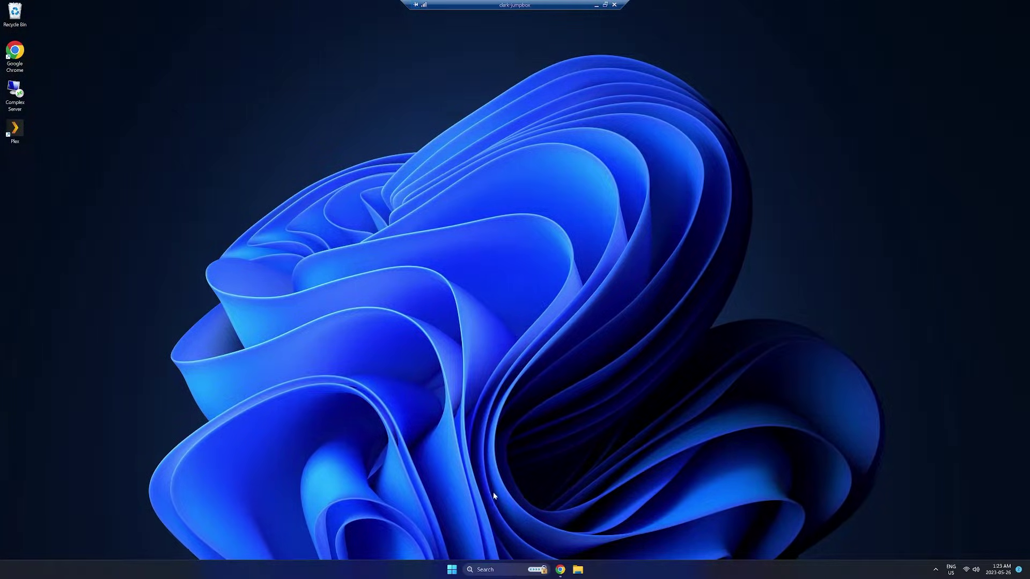
Step: Launch Task Scheduler on the remote machine by running taskschd.msc from Run
key(super)
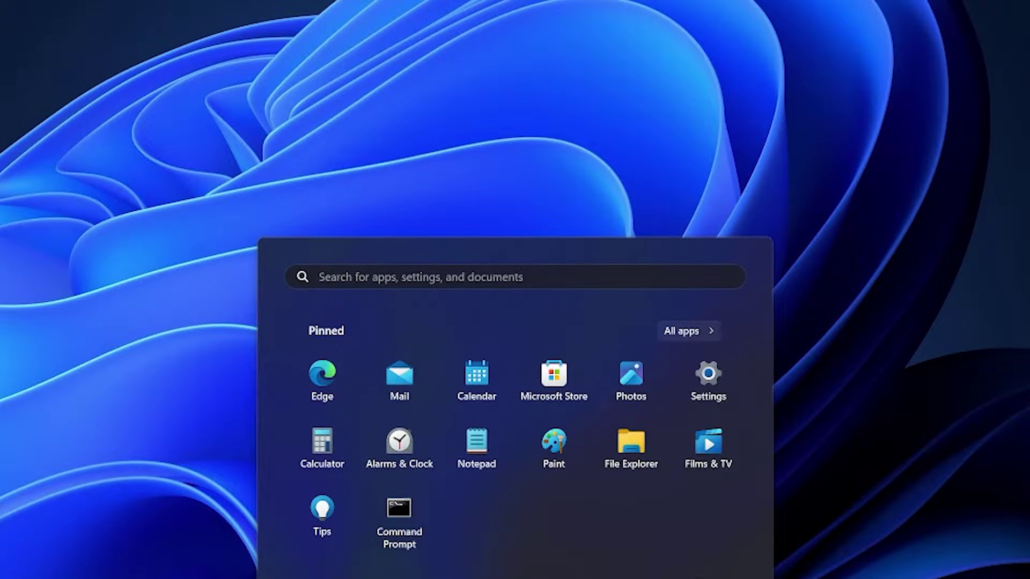
text(task)
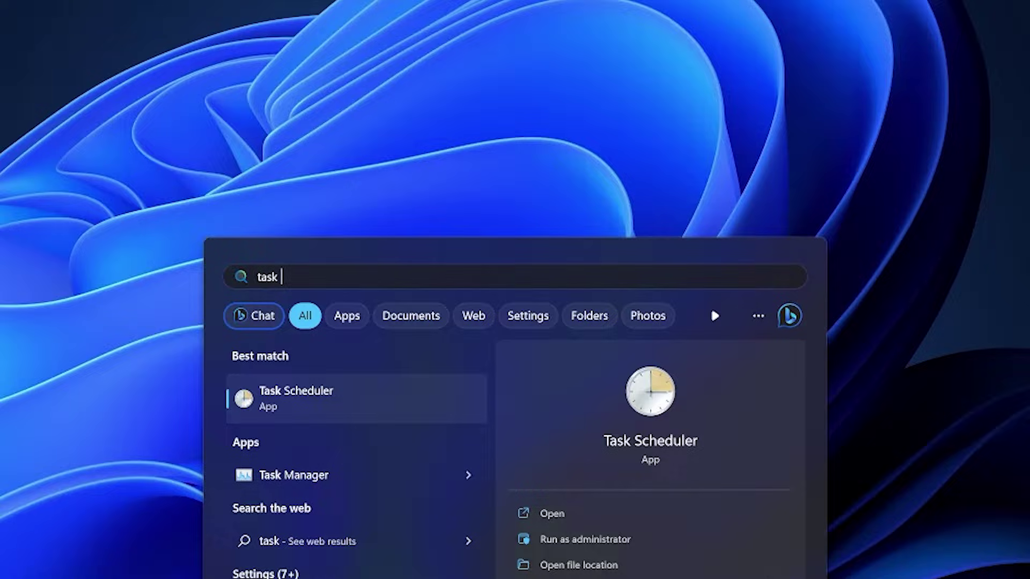
key(BackSpace)
key(BackSpace)
key(BackSpace)
key(BackSpace)
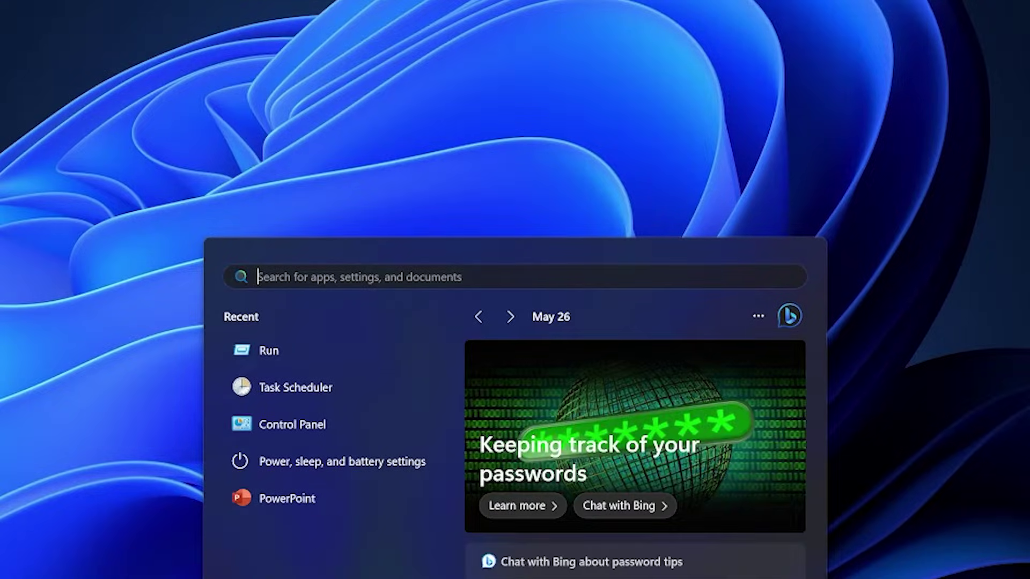
key(super+r)
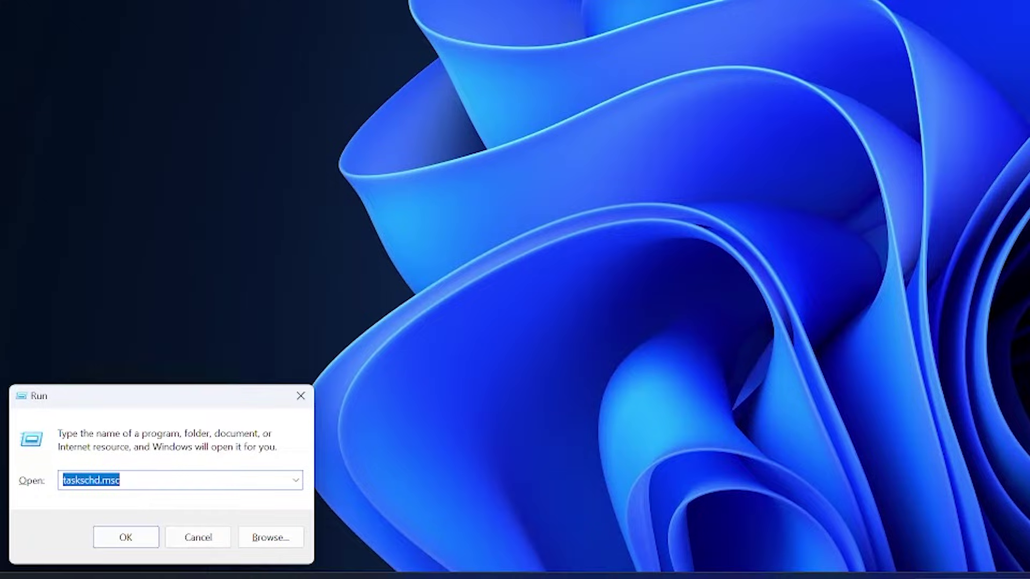
key(Return)
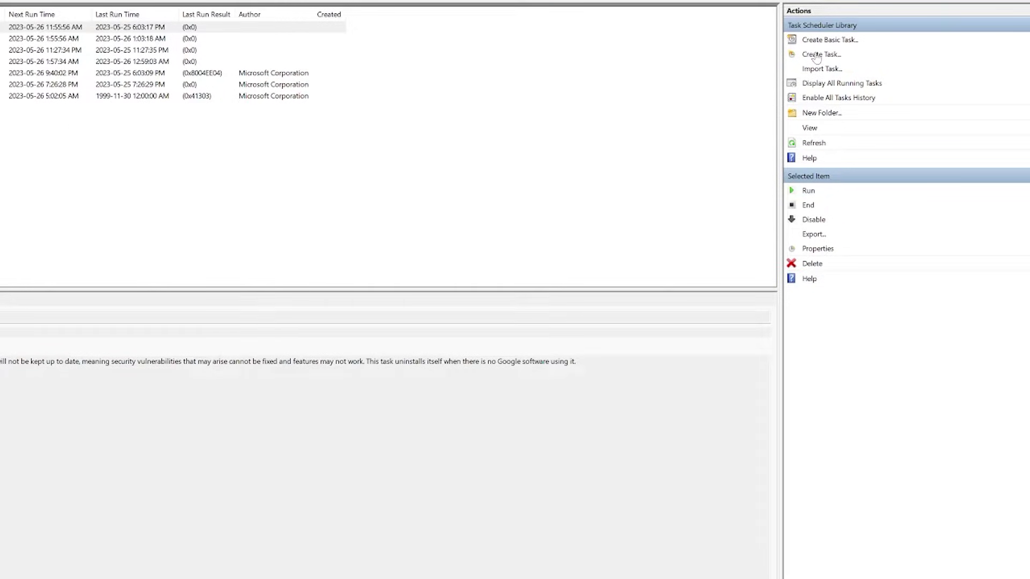
Step: Dismiss the Create Basic Task wizard and open the full Create Task dialog instead
click(835, 42)
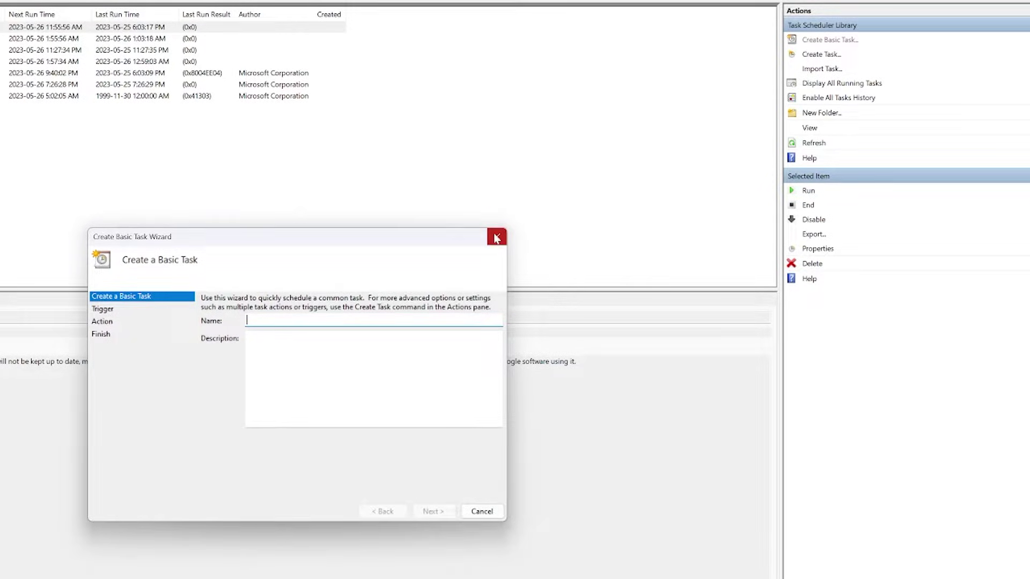
click(497, 236)
click(831, 54)
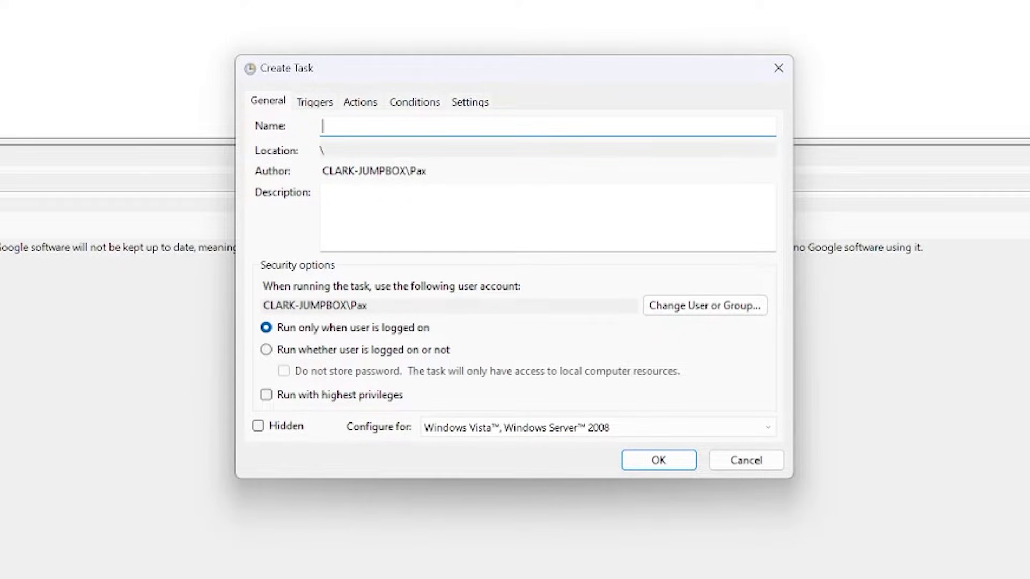
Step: Name the task 'Weekly Reboots' and choose 'Run whether user is logged on or not'
text(Weekly Reboots)
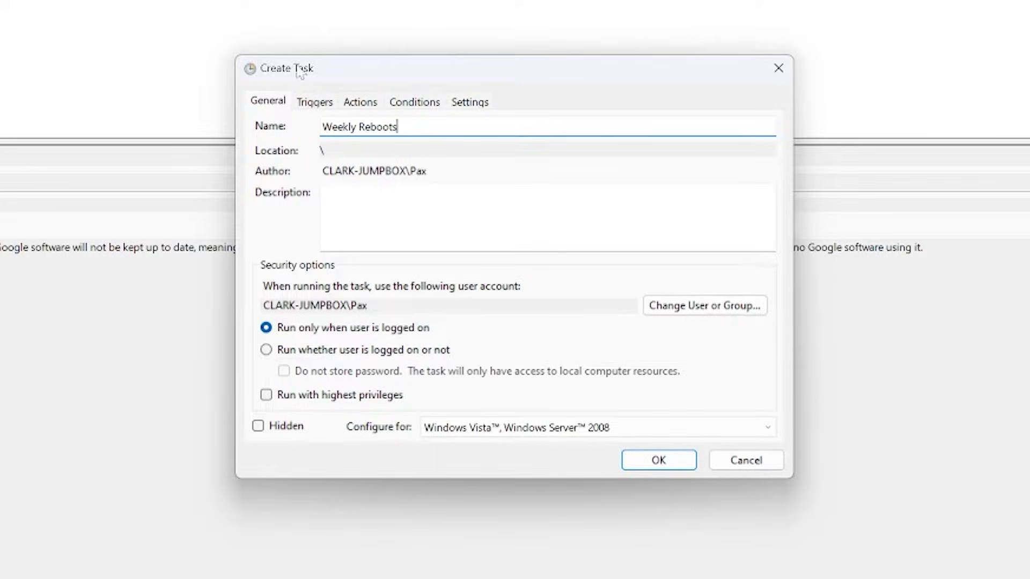
click(325, 193)
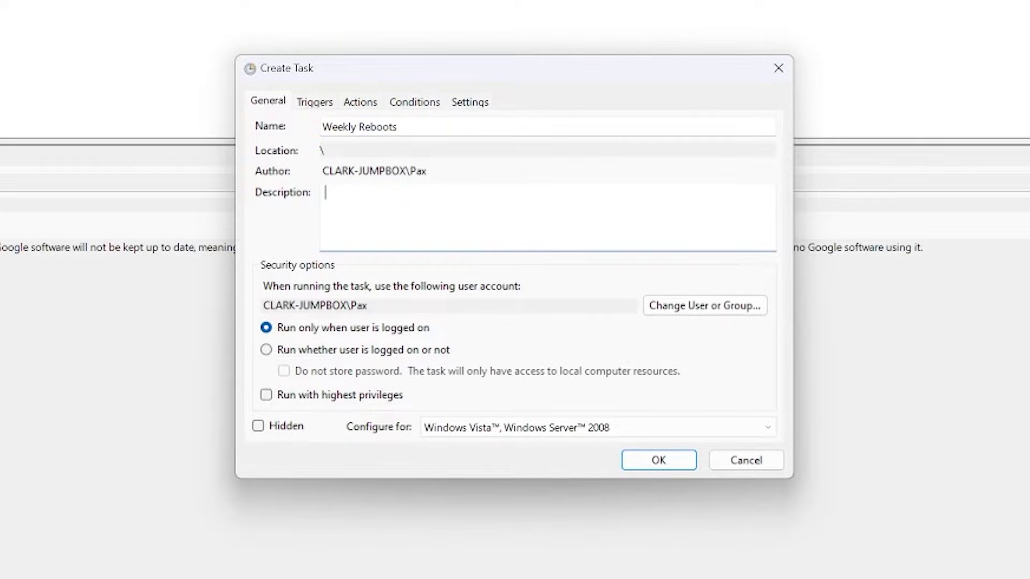
key(shift+Tab)
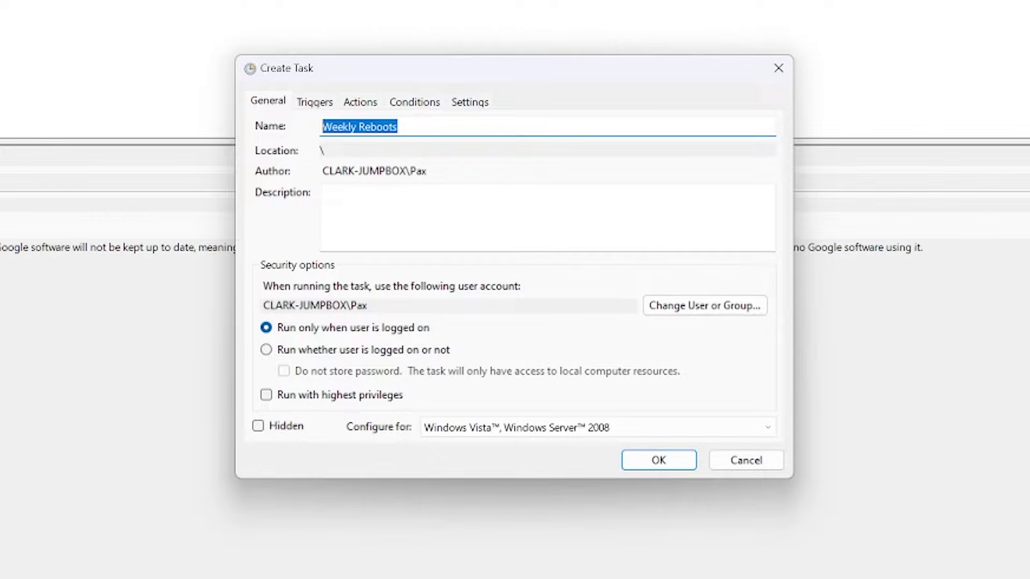
click(325, 192)
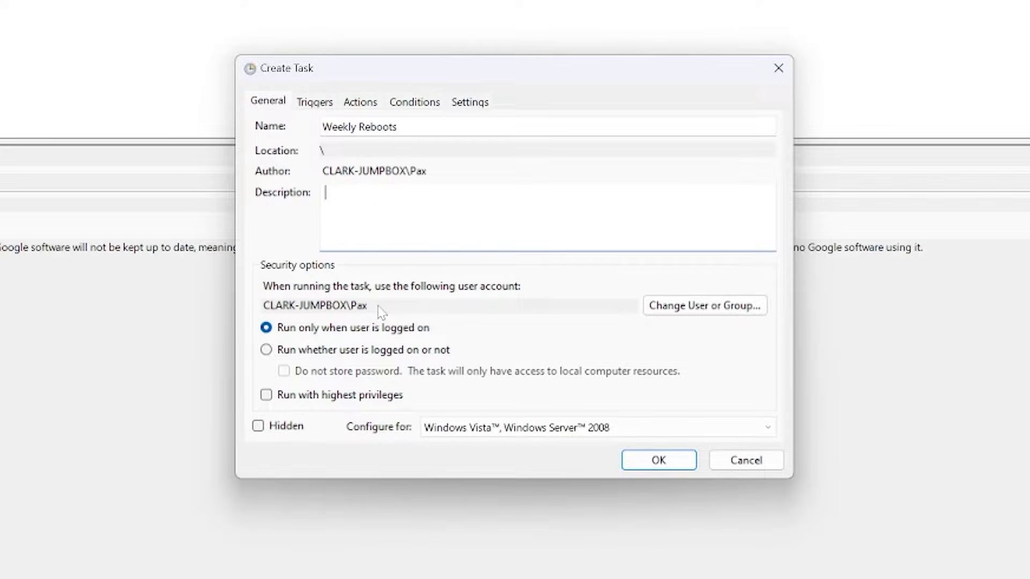
click(266, 350)
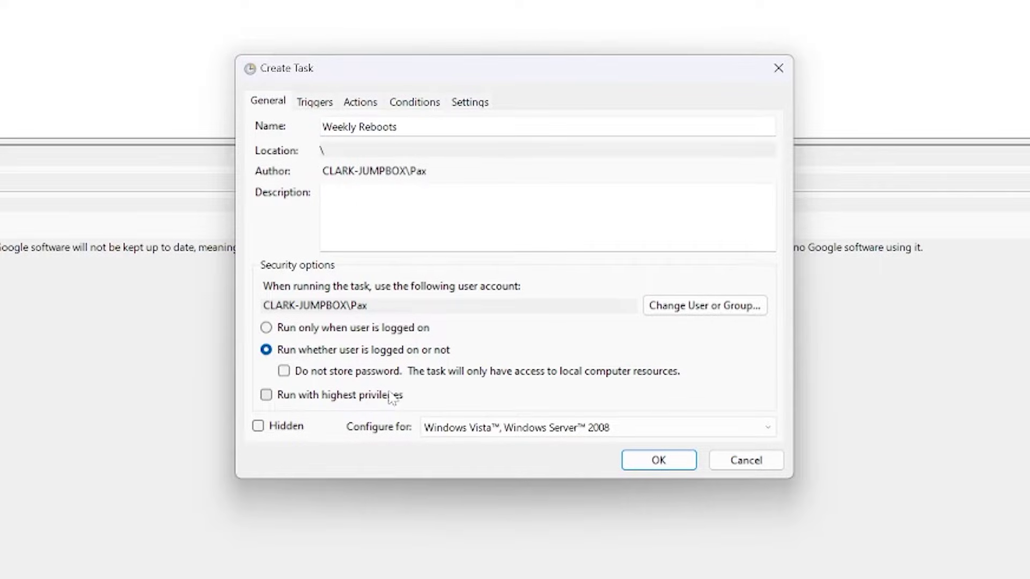
Step: Add a Weekly trigger recurring every 1 week on Monday at 1:24:55 AM
click(317, 110)
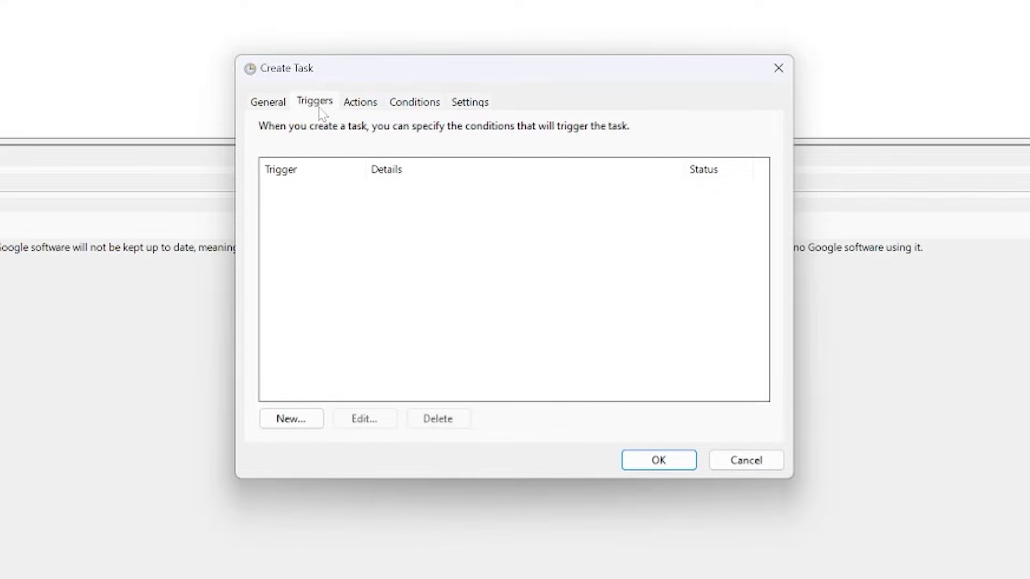
click(288, 420)
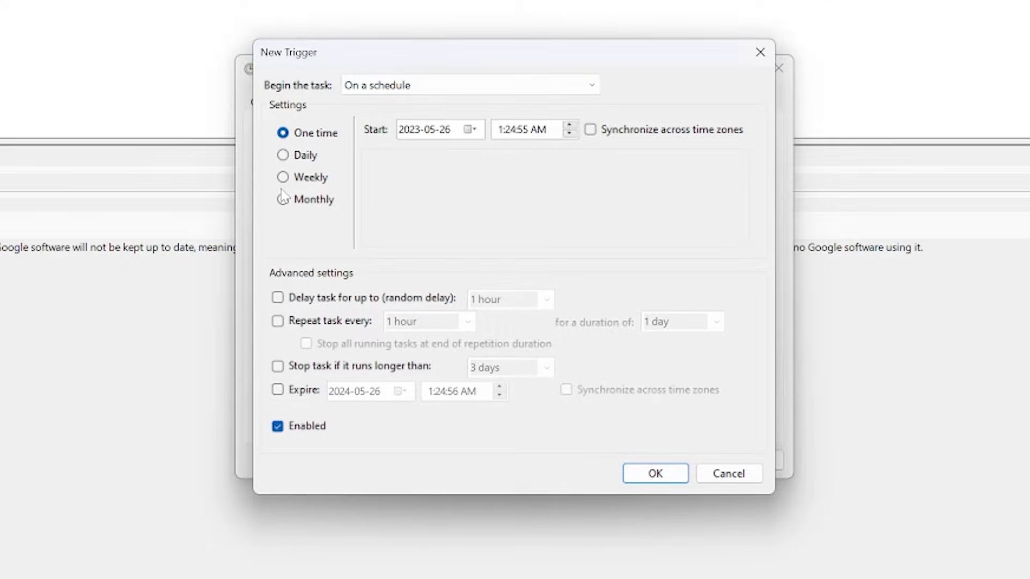
click(282, 177)
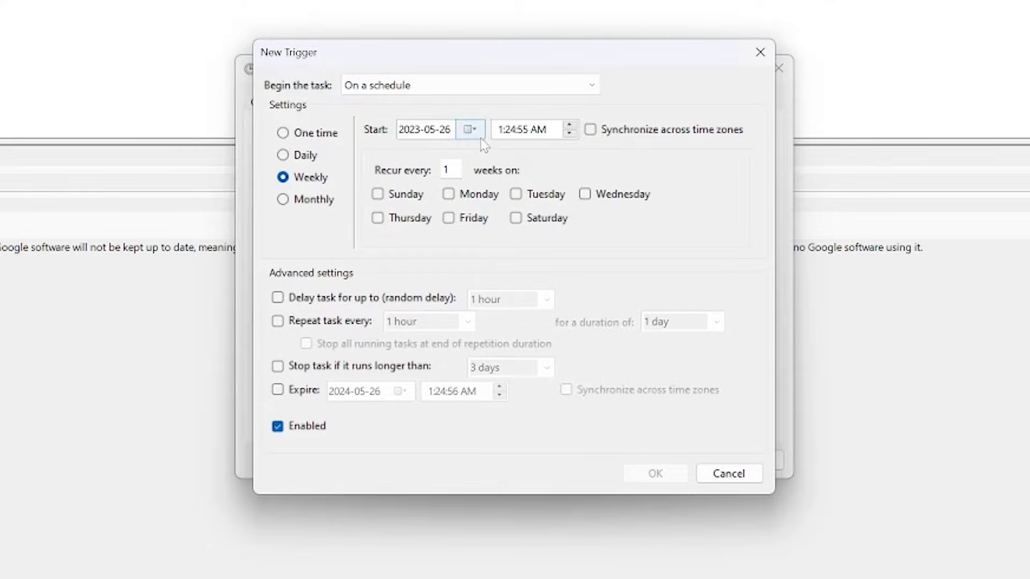
click(449, 194)
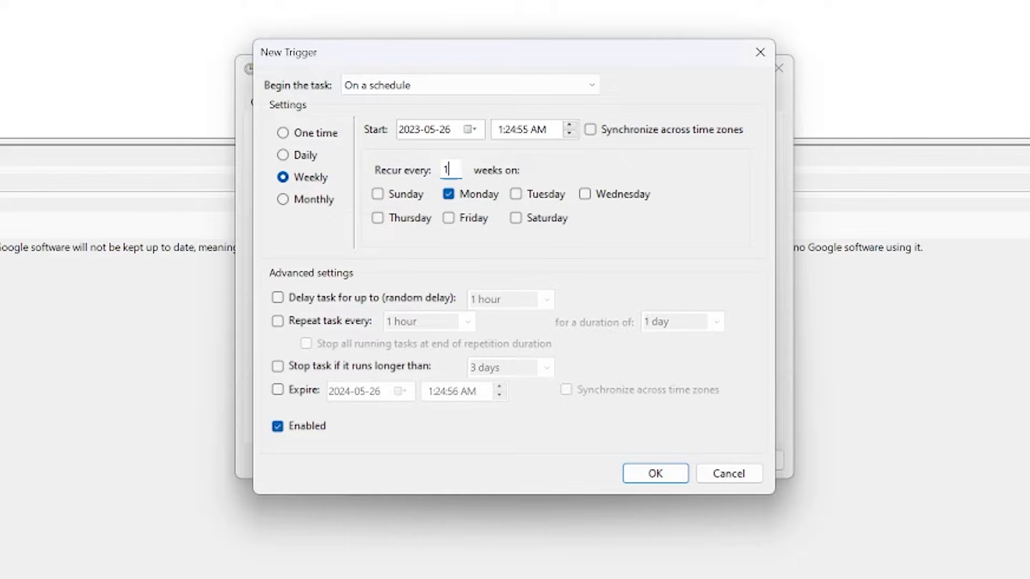
drag(455, 171, 434, 176)
text(1)
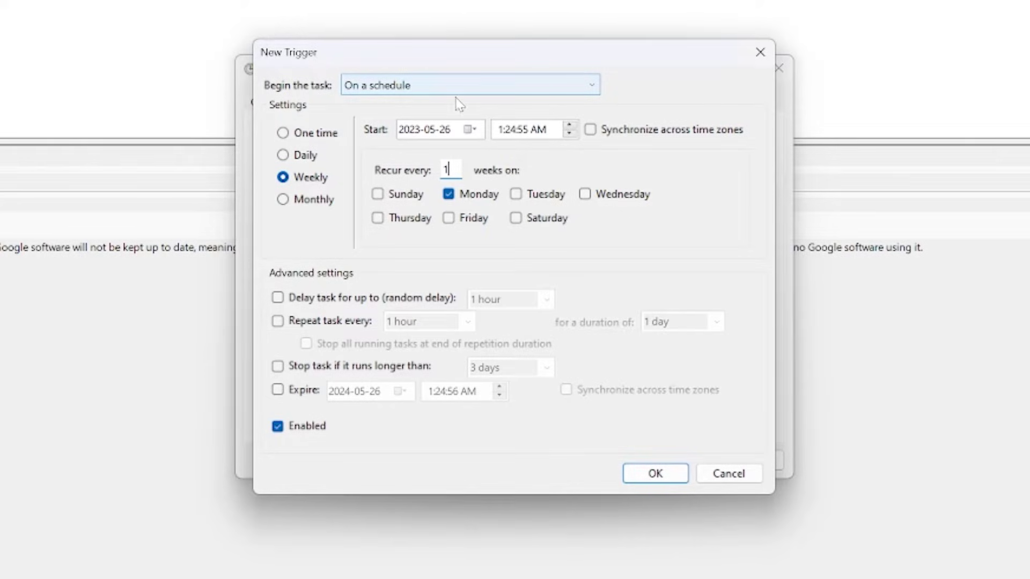
click(656, 473)
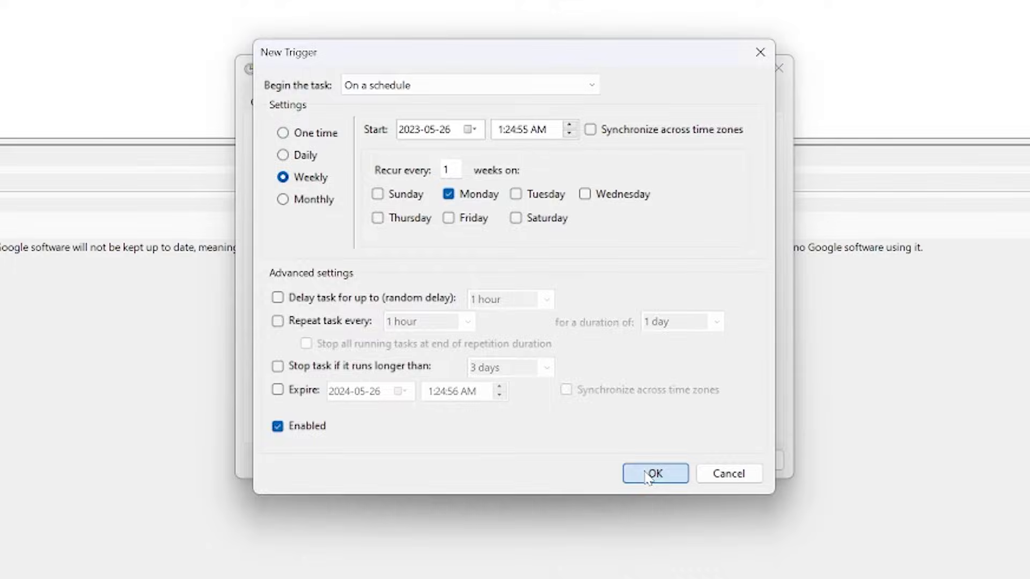
Step: Add a Start a program action running 'shutdown' with arguments '/f /r'
click(369, 109)
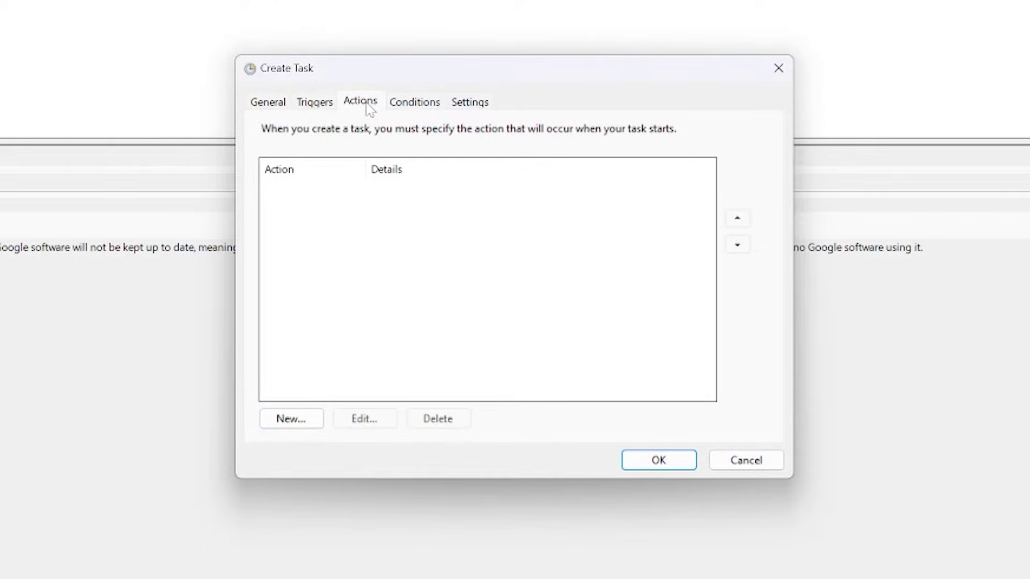
click(316, 413)
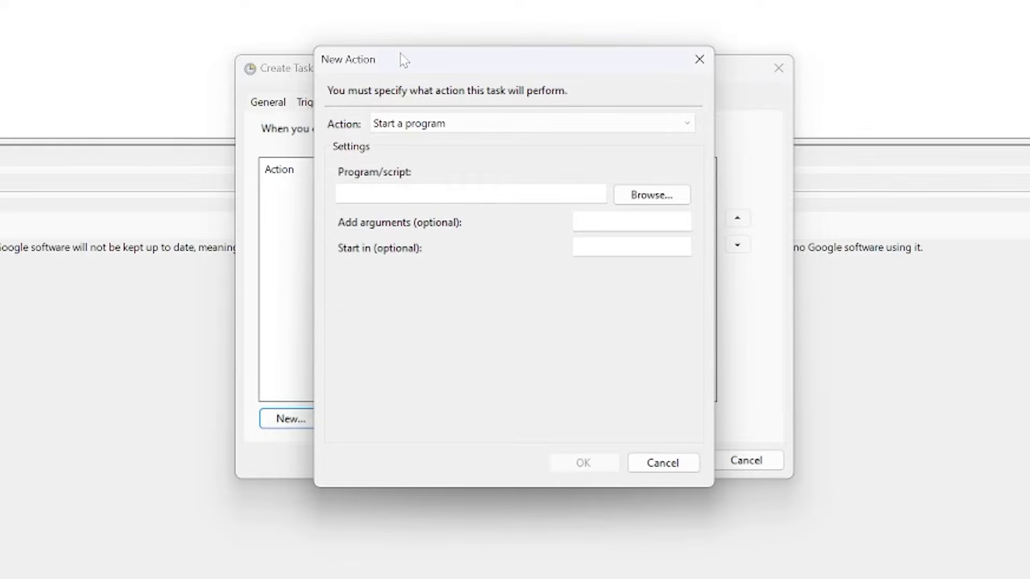
click(403, 194)
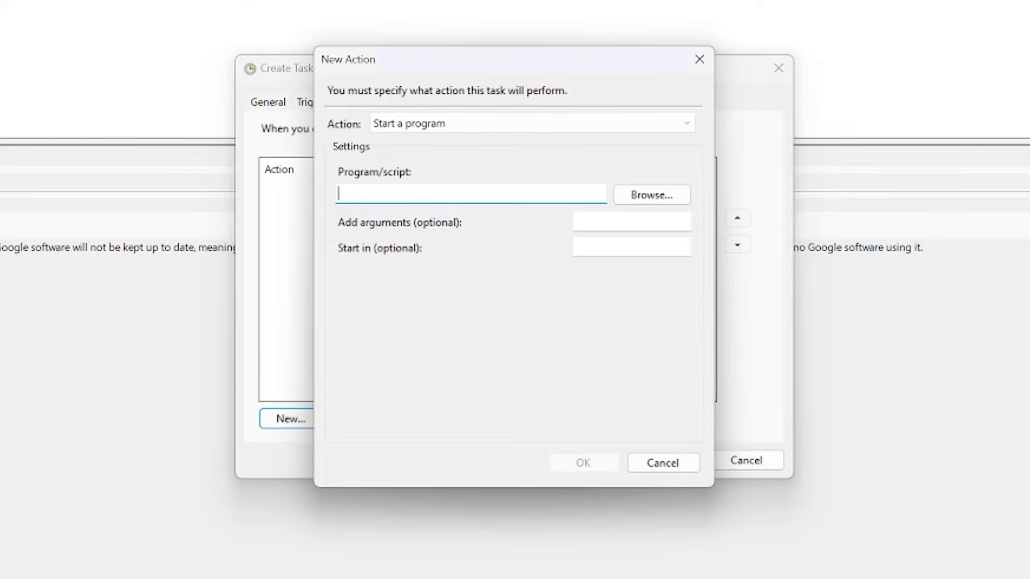
text(shutdown)
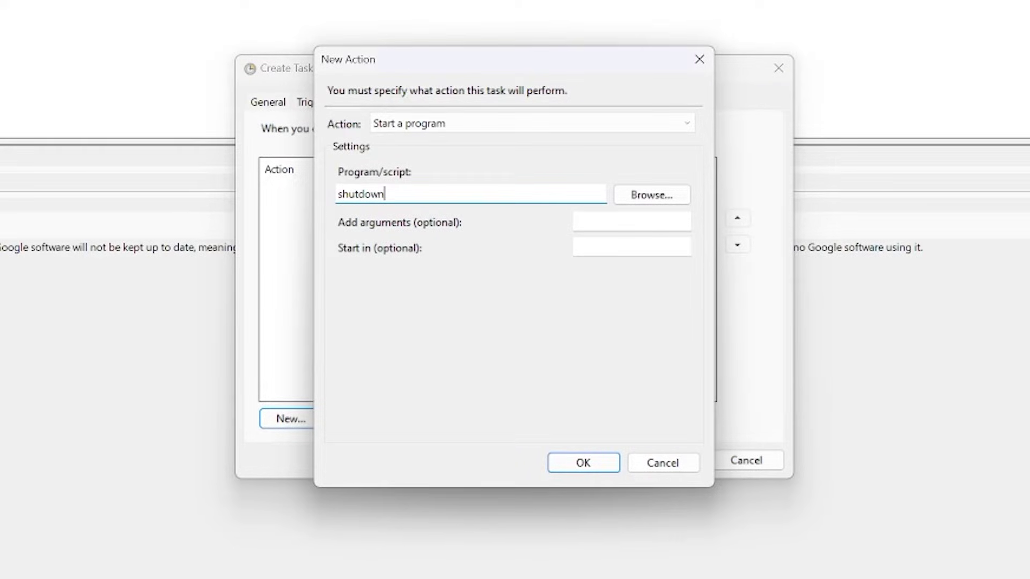
click(632, 221)
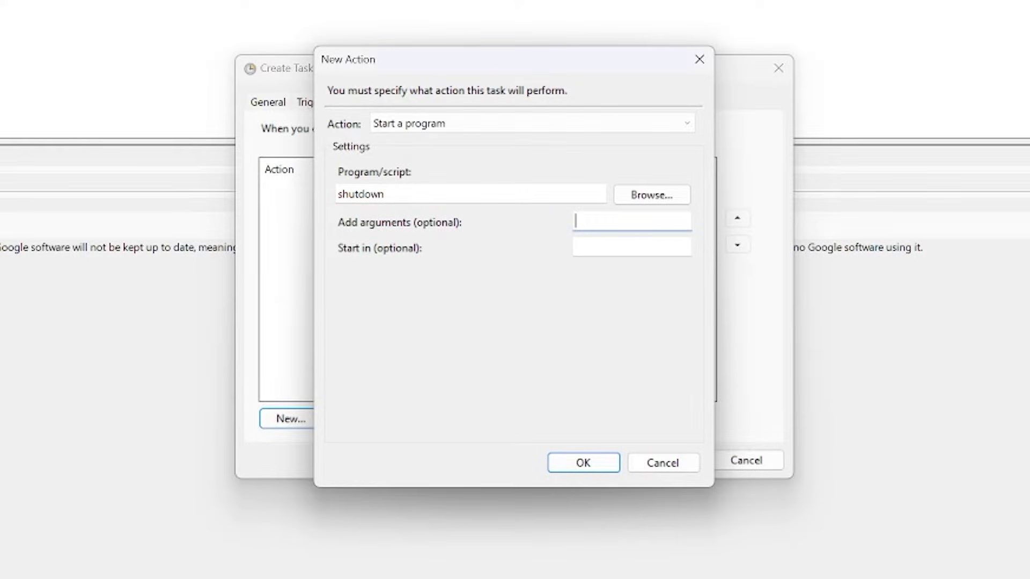
text(/f /r)
click(564, 464)
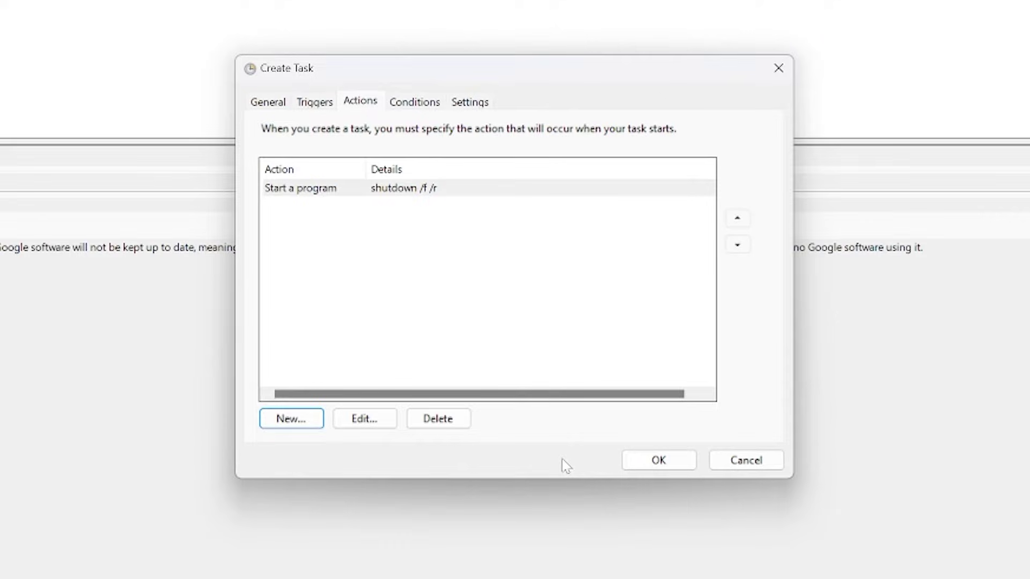
Step: Leave the Conditions tab's 'Wake the computer to run this task' option unchecked
click(422, 106)
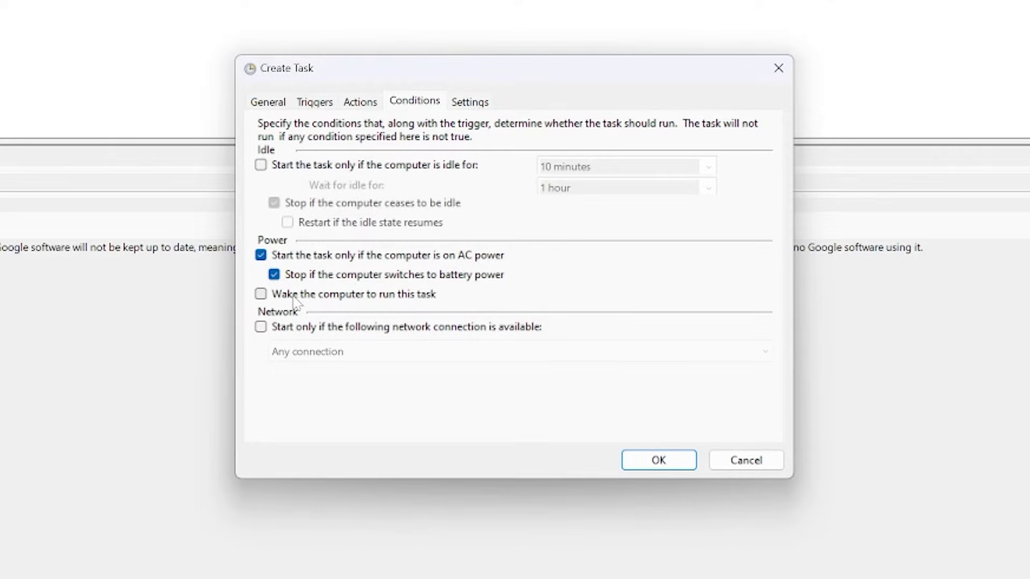
click(262, 295)
click(261, 295)
Step: Keep restart-on-failure disabled in Settings, with on-demand runs allowed and a 3-day limit
click(468, 106)
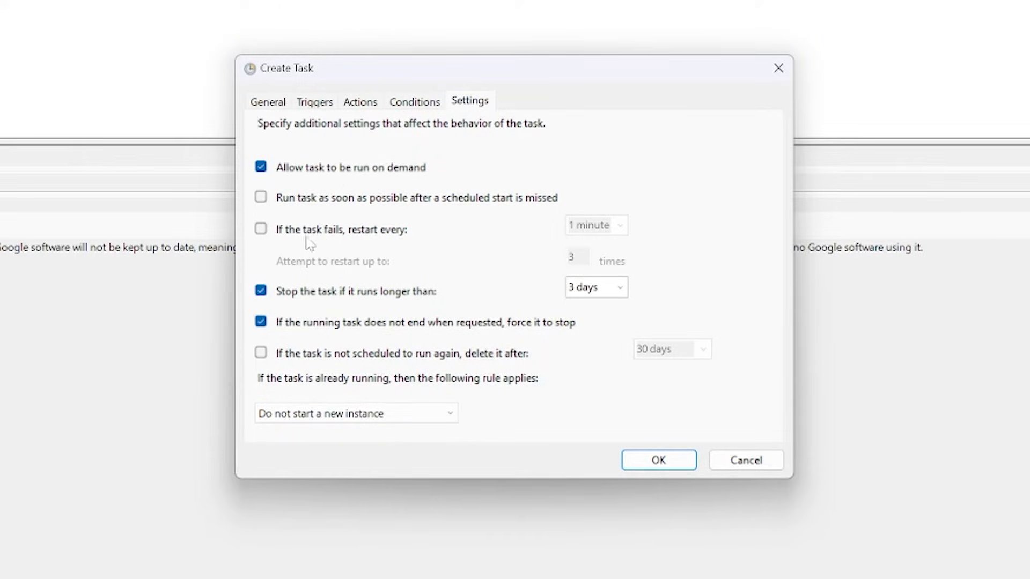
click(261, 229)
key(Tab)
click(622, 226)
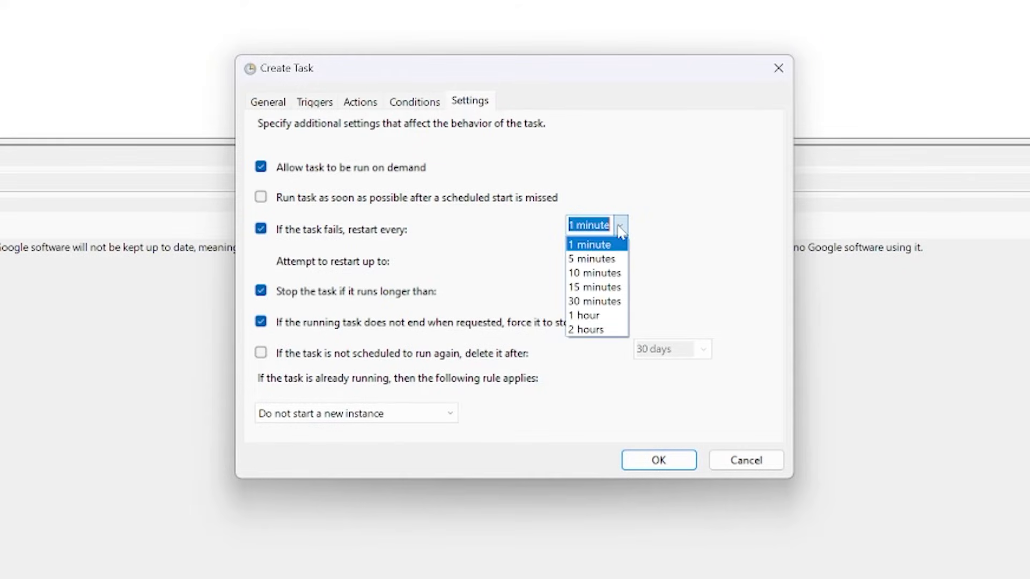
click(425, 230)
click(261, 229)
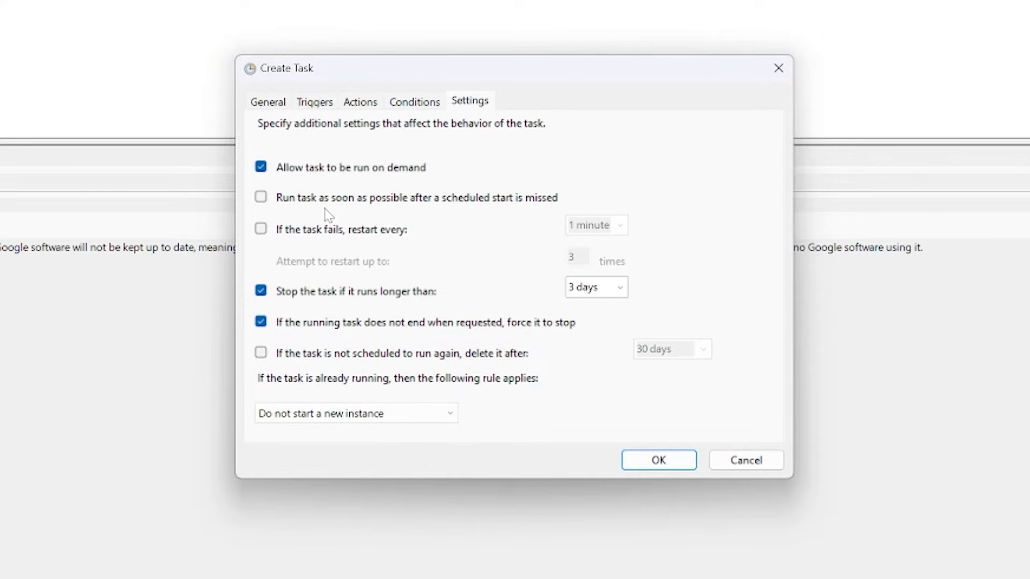
Step: Save the task with the account password, then select Weekly Reboots in the library
click(659, 461)
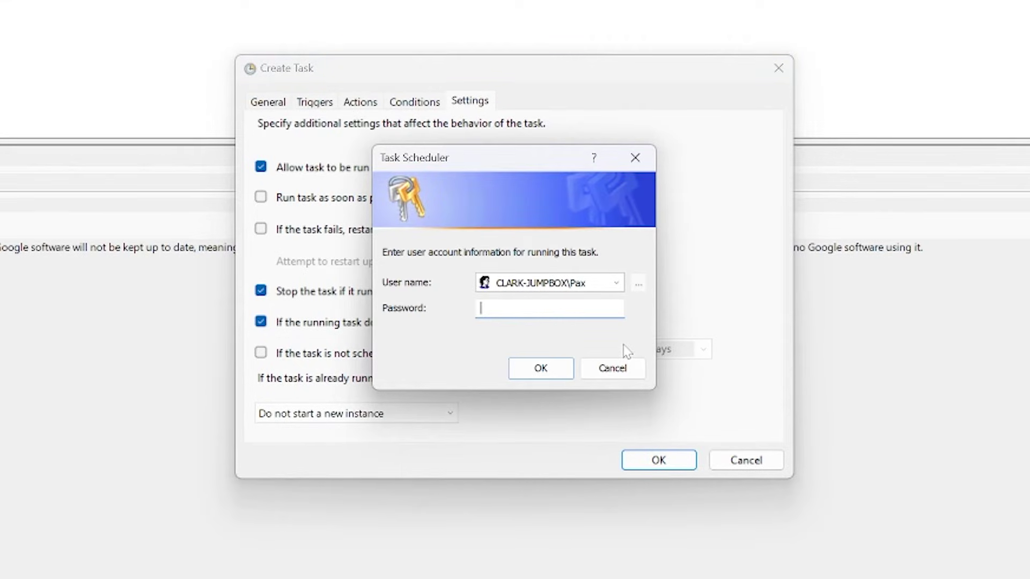
text(**********)
key(Return)
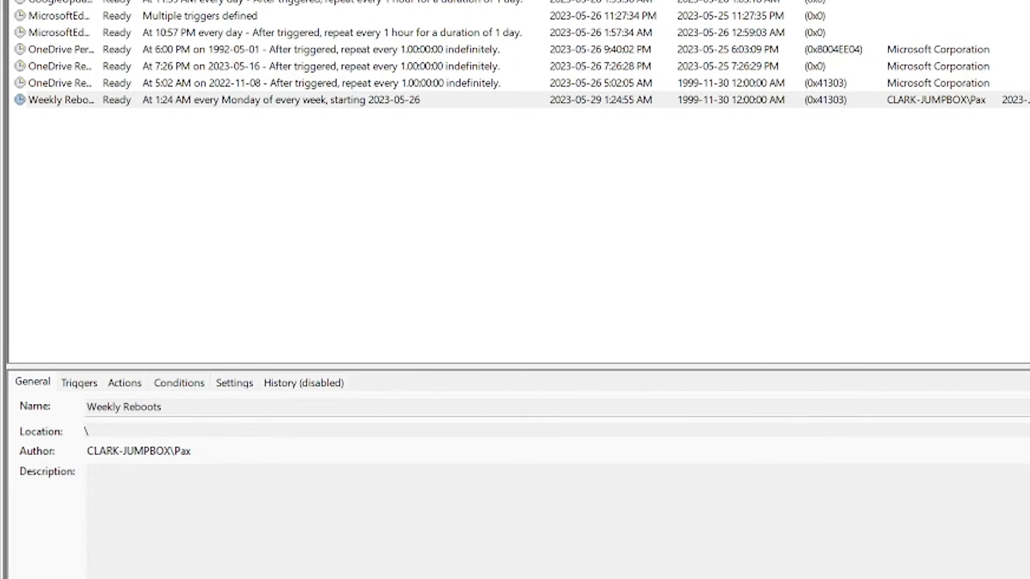
click(721, 102)
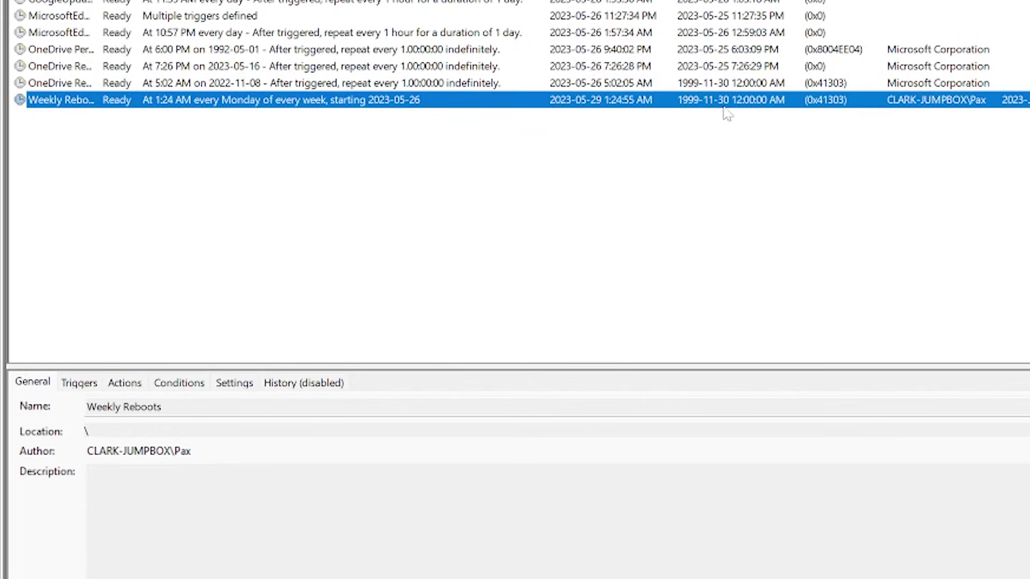